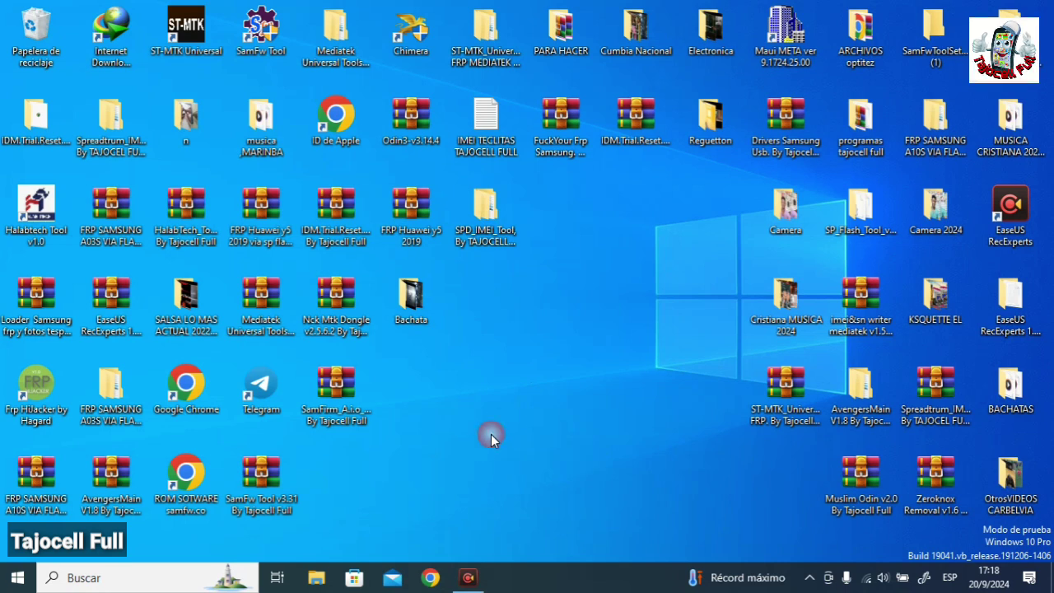
pyautogui.moveTo(480, 374); pyautogui.dragTo(531, 380)
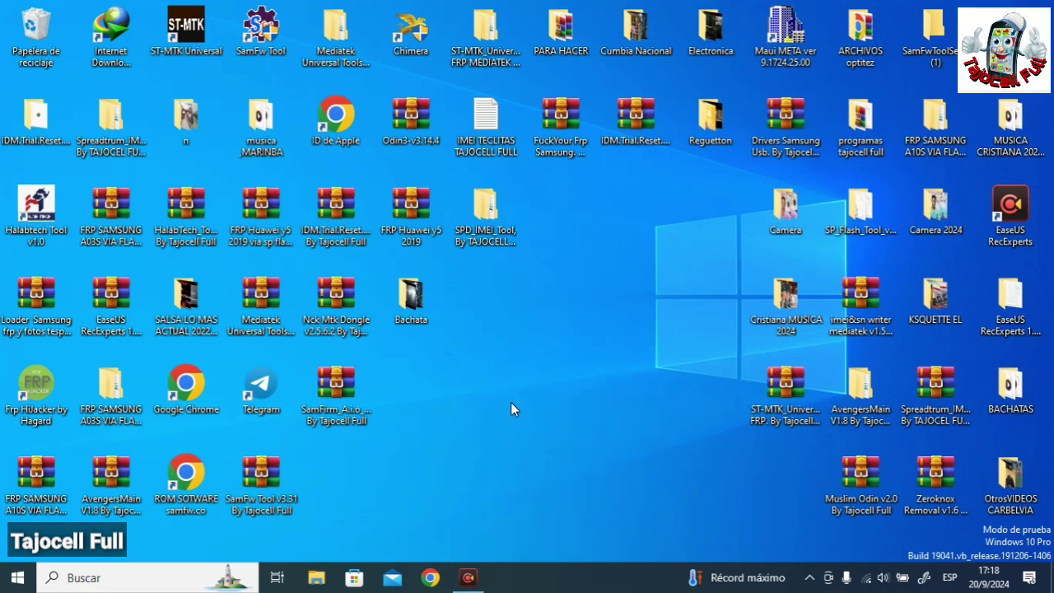
pyautogui.moveTo(446, 352); pyautogui.dragTo(493, 373)
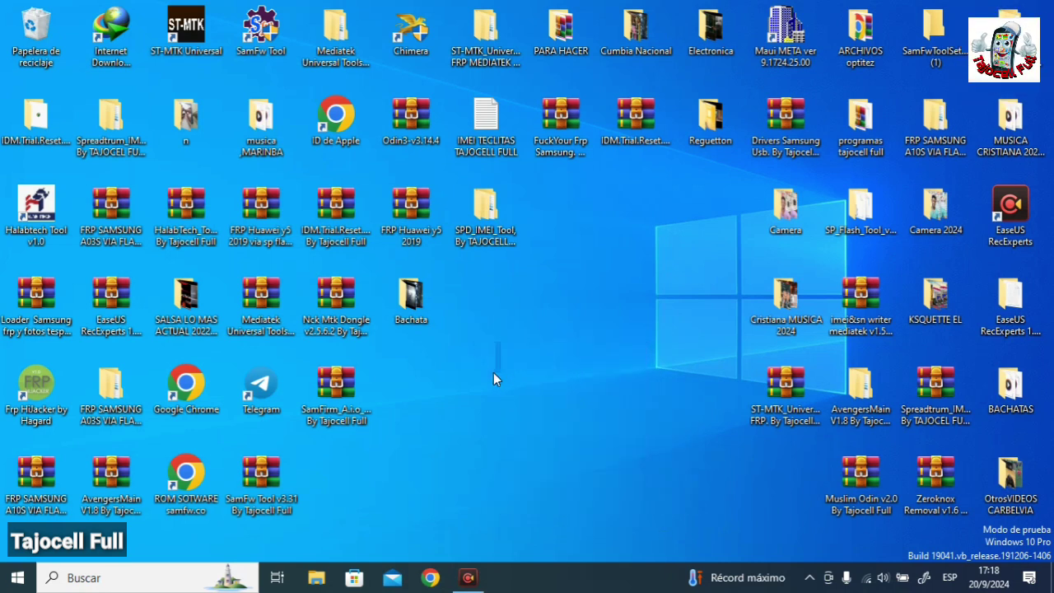
pyautogui.moveTo(484, 336)
pyautogui.mouseDown()
pyautogui.moveTo(646, 515)
pyautogui.moveTo(552, 389)
pyautogui.moveTo(546, 405)
pyautogui.moveTo(664, 502)
pyautogui.moveTo(482, 348)
pyautogui.moveTo(466, 313)
pyautogui.moveTo(478, 332)
pyautogui.mouseUp()
pyautogui.moveTo(538, 383); pyautogui.dragTo(571, 463)
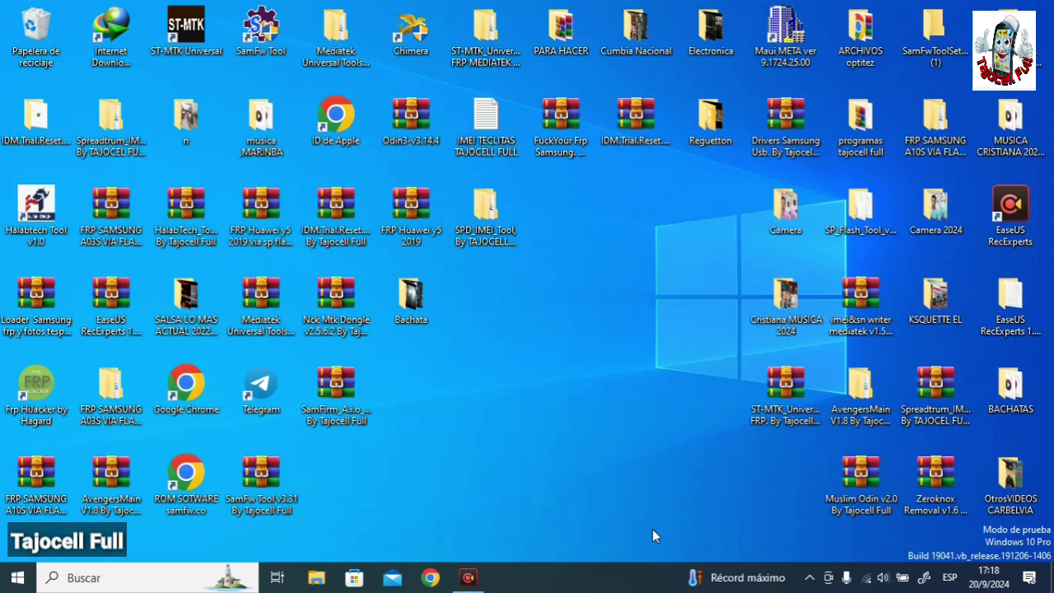
pyautogui.moveTo(652, 529)
pyautogui.mouseDown()
pyautogui.moveTo(474, 306)
pyautogui.moveTo(656, 511)
pyautogui.mouseUp()
pyautogui.moveTo(631, 469)
pyautogui.mouseDown()
pyautogui.moveTo(586, 410)
pyautogui.moveTo(515, 346)
pyautogui.moveTo(526, 349)
pyautogui.mouseUp()
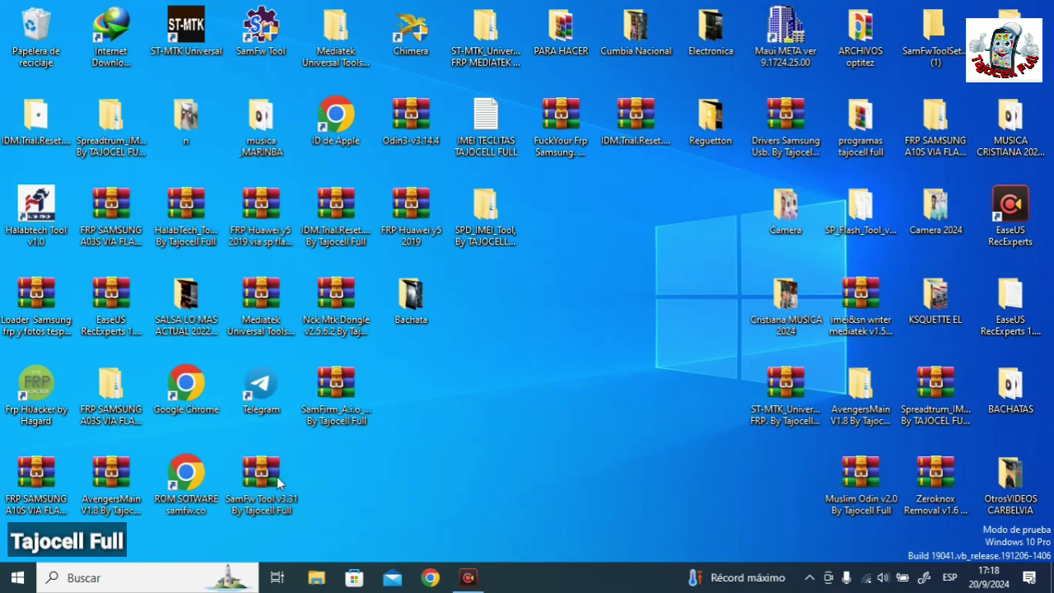
# Search Windows for "teclado" and pin Teclado en pantalla to the taskbar, then close the search
pyautogui.click(130, 575)
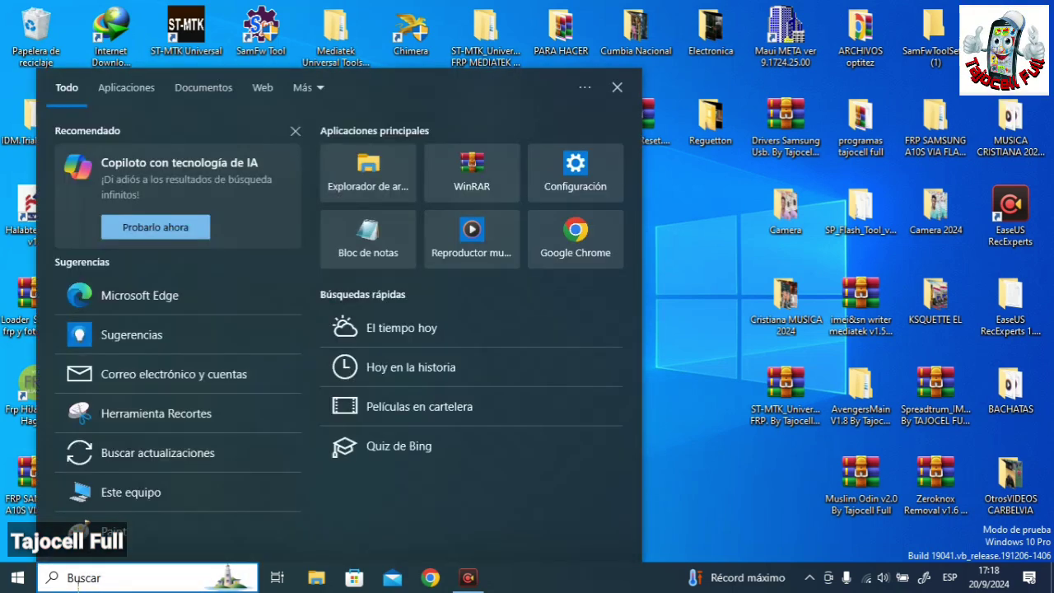
pyautogui.write('t')
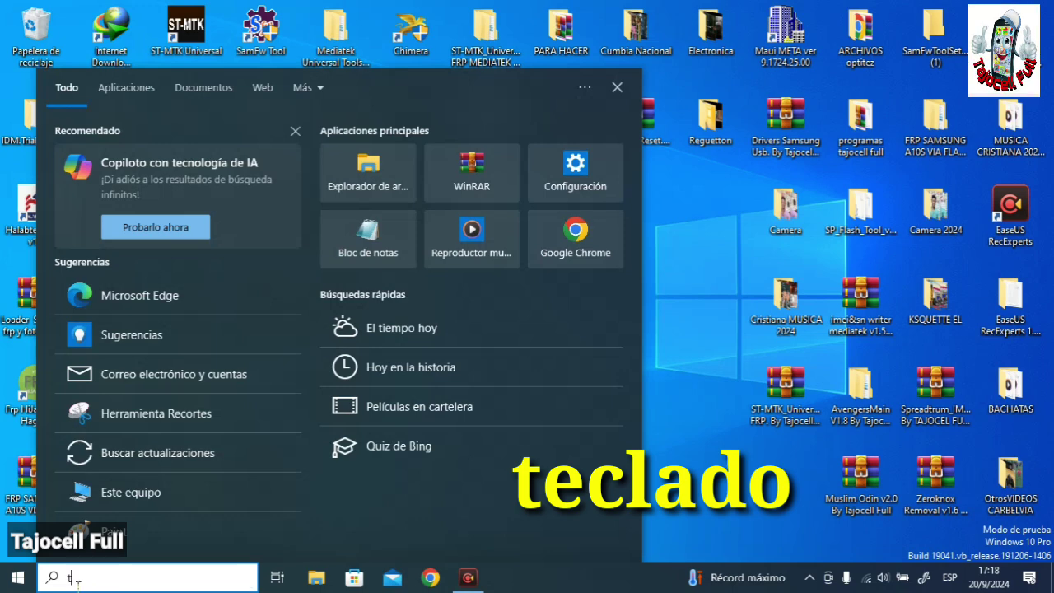
pyautogui.write('ecla')
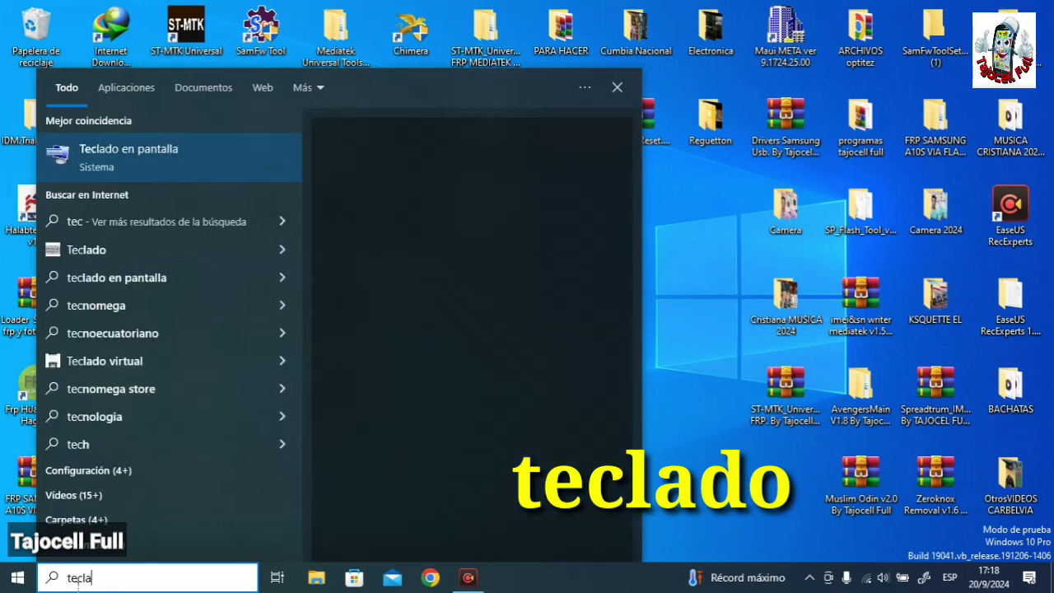
pyautogui.write('do')
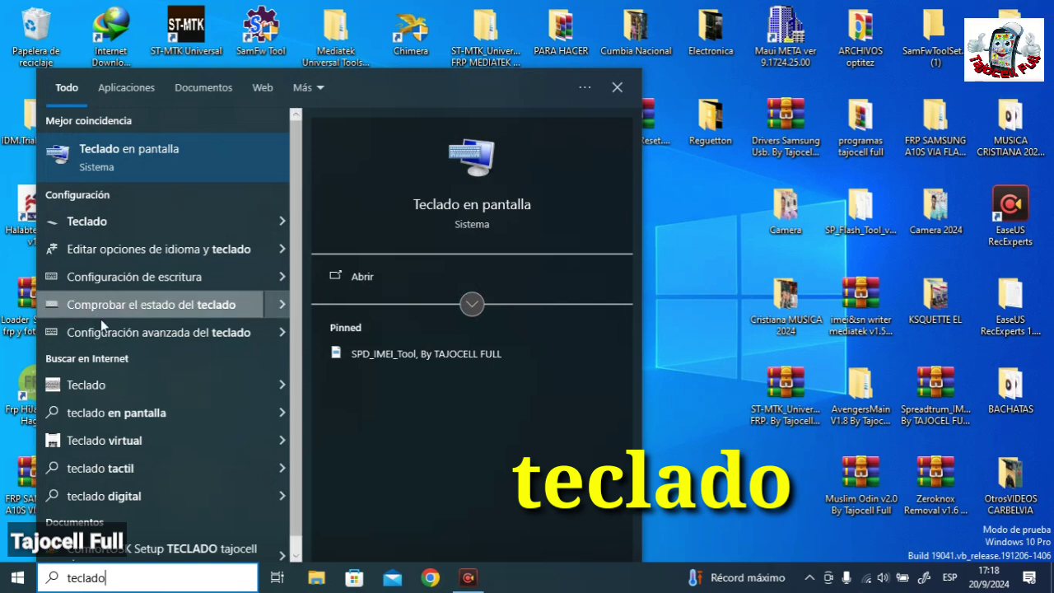
pyautogui.rightClick(130, 155)
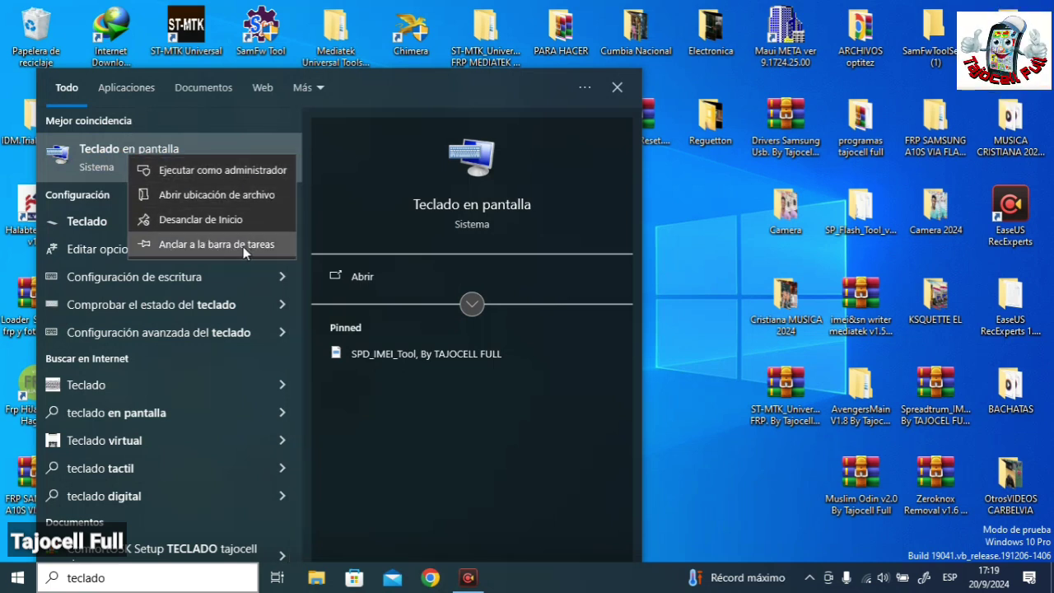
pyautogui.click(200, 243)
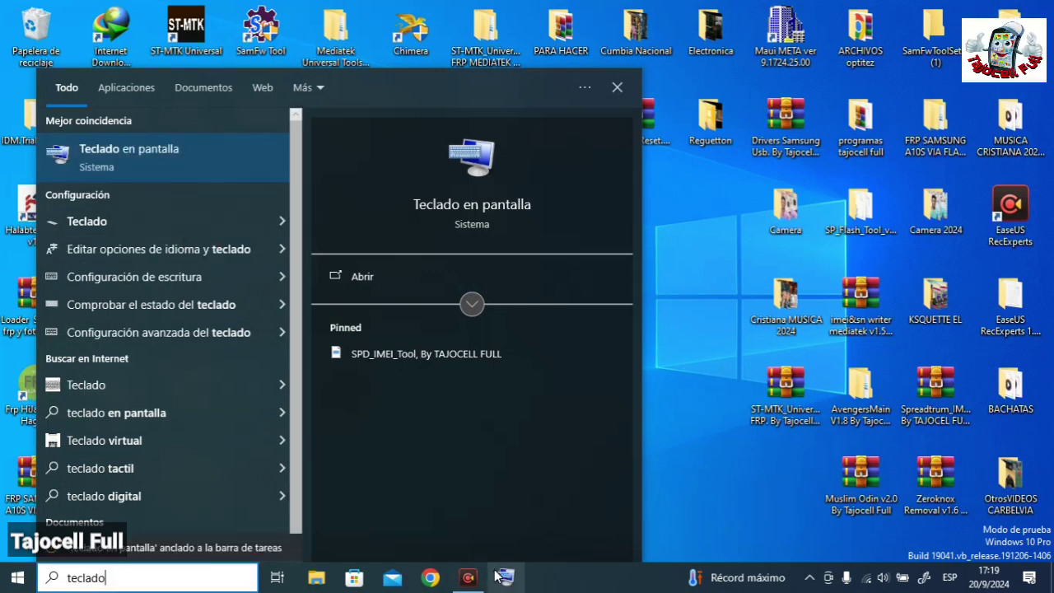
pyautogui.click(617, 88)
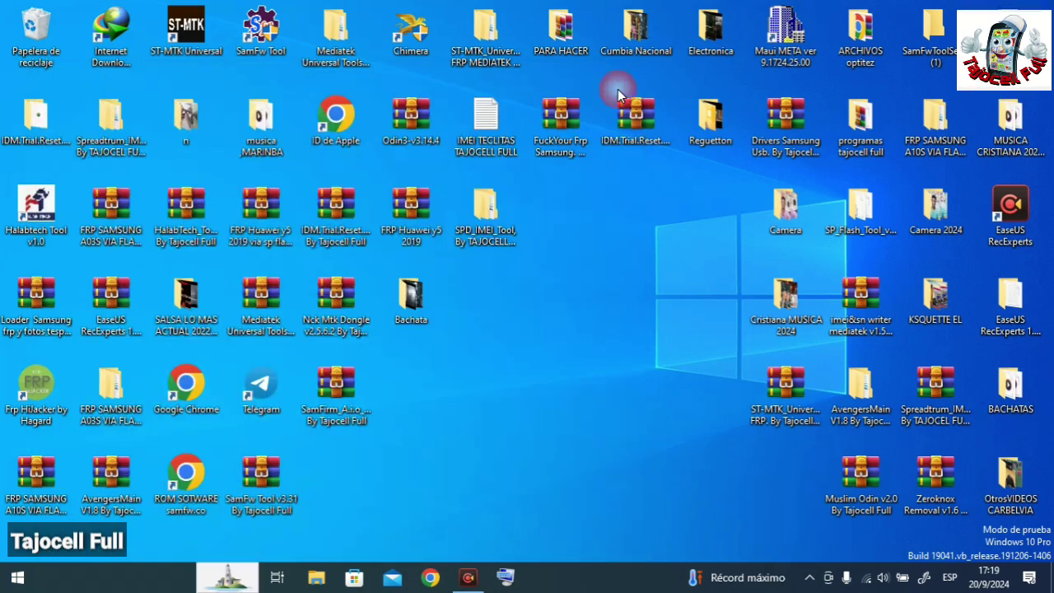
# Refresh the desktop, then open the pinned on-screen keyboard and move its window slightly lower
pyautogui.rightClick(506, 422)
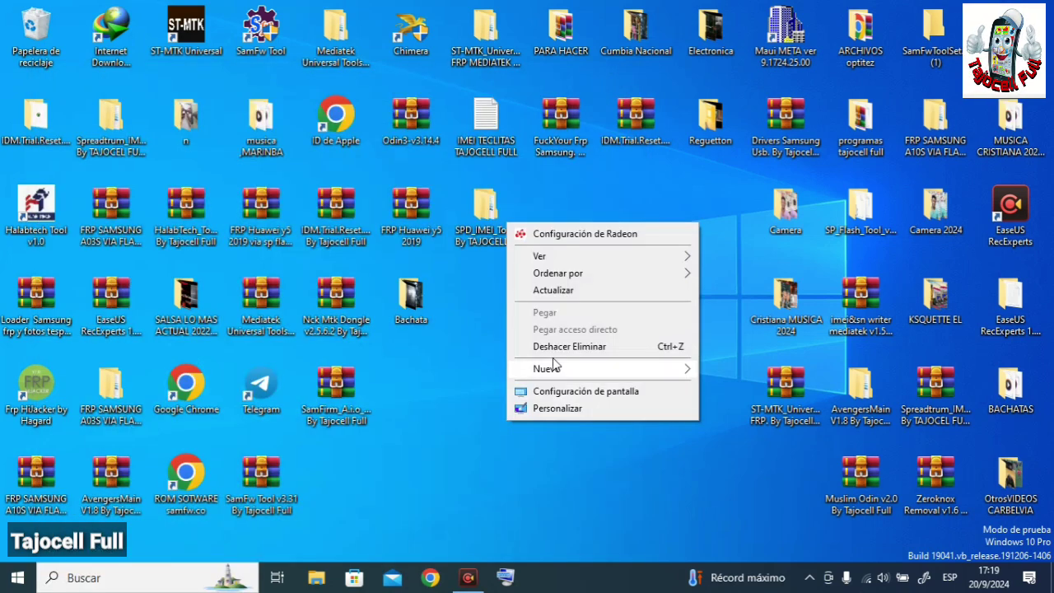
pyautogui.click(557, 292)
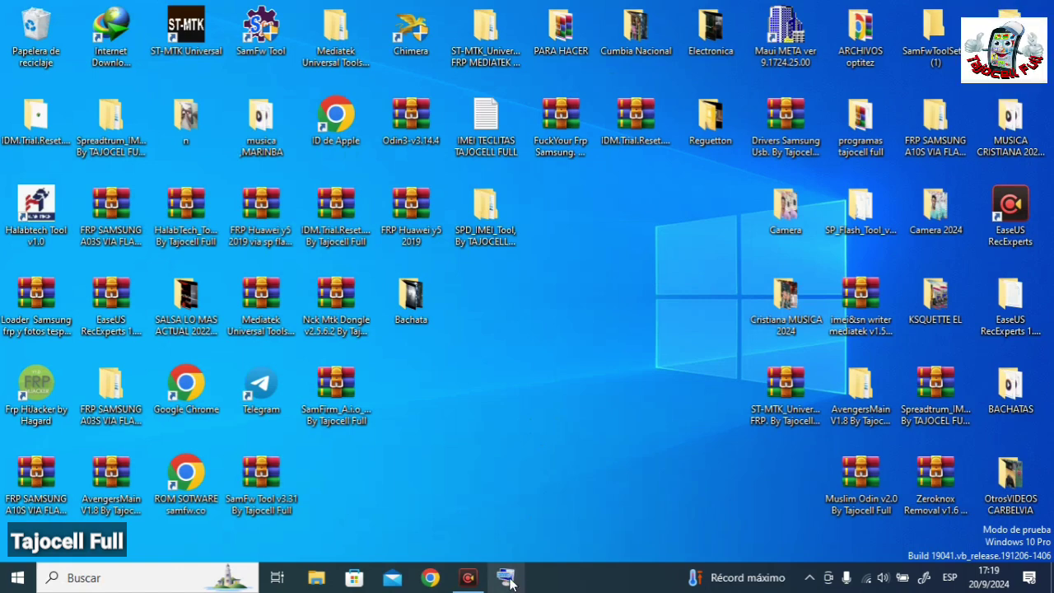
pyautogui.click(507, 579)
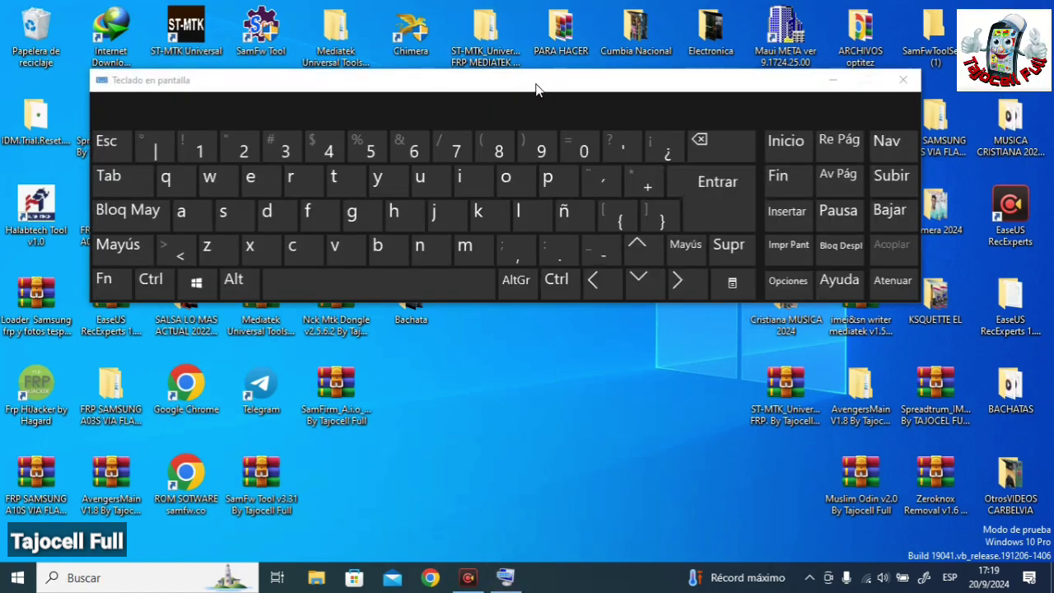
pyautogui.moveTo(535, 89); pyautogui.dragTo(543, 115)
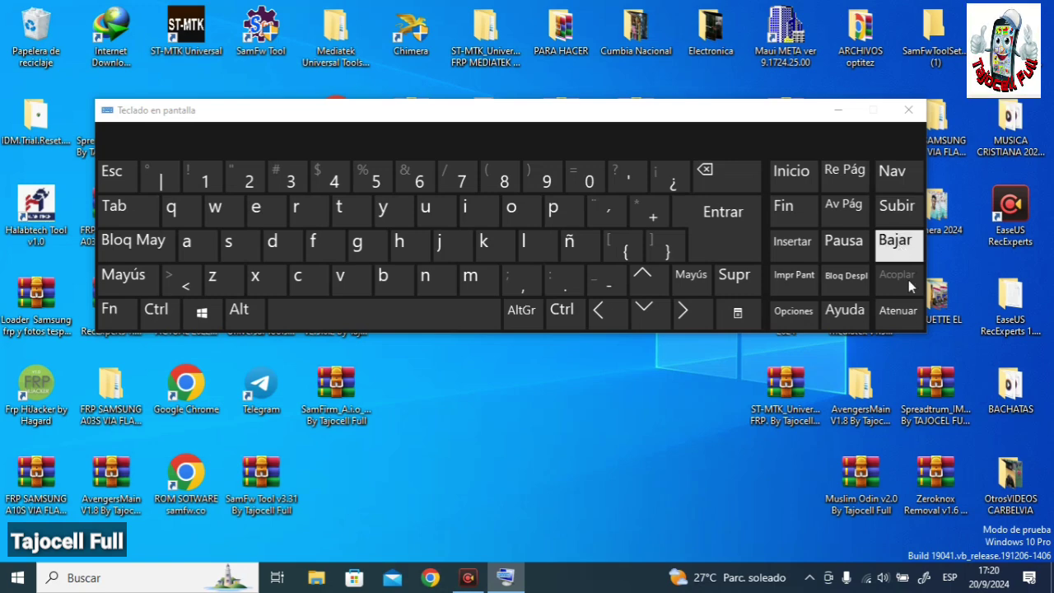
# Create a new text document on the desktop
pyautogui.rightClick(493, 493)
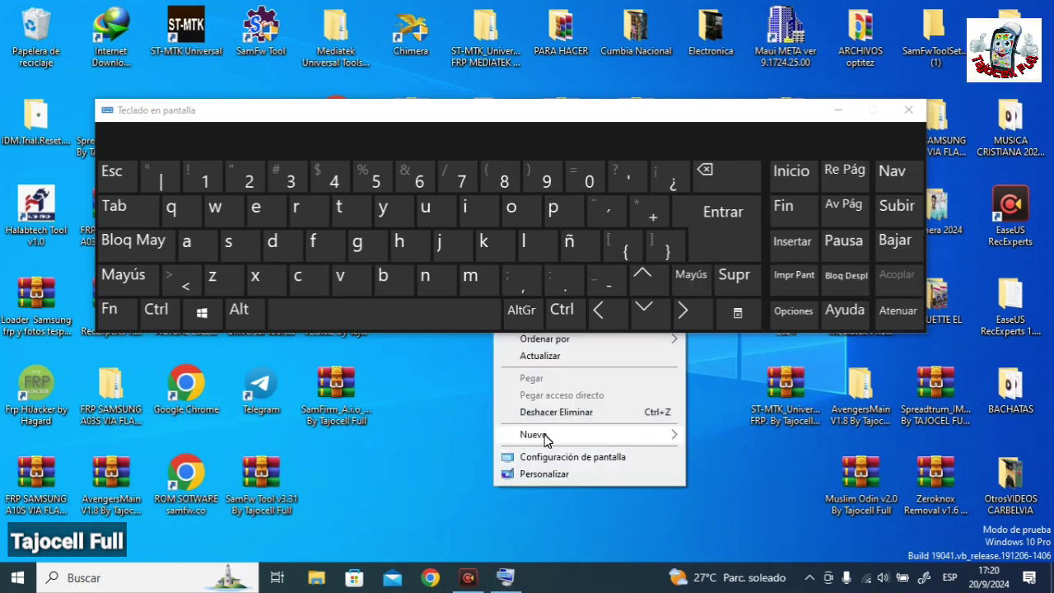
pyautogui.moveTo(546, 440)
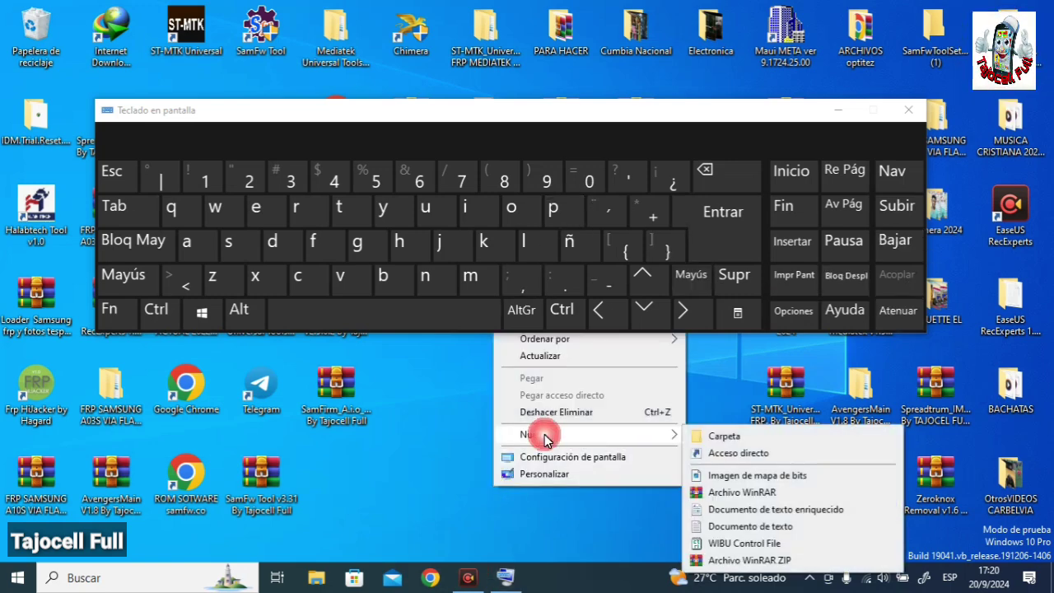
pyautogui.click(724, 531)
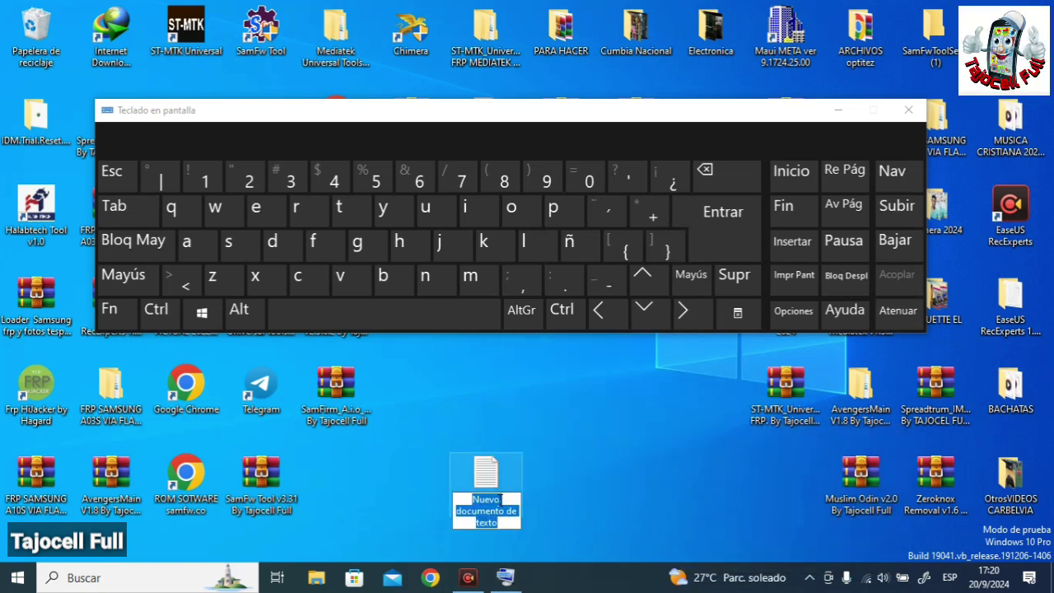
# Name the new text document "suscribete a mi canal" using the on-screen keyboard
pyautogui.click(235, 245)
pyautogui.click(426, 208)
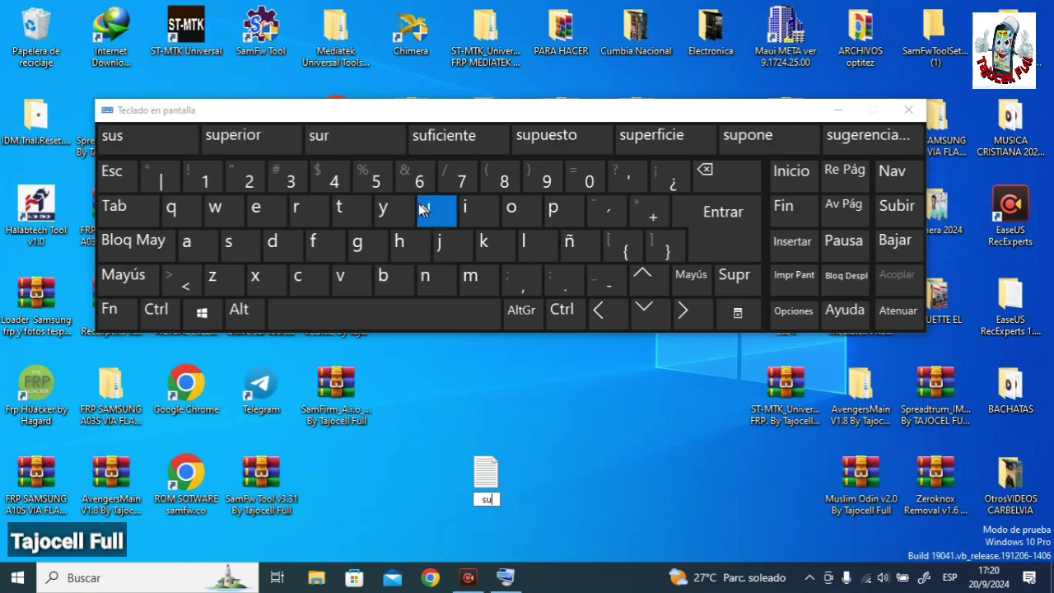
pyautogui.click(302, 277)
pyautogui.click(303, 216)
pyautogui.click(466, 209)
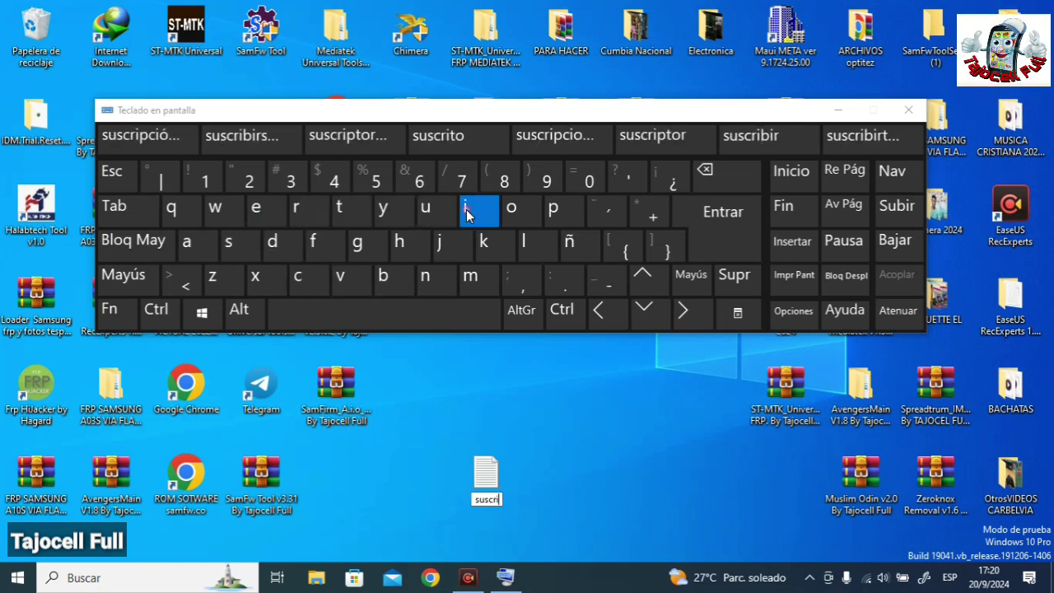
pyautogui.click(383, 278)
pyautogui.click(262, 207)
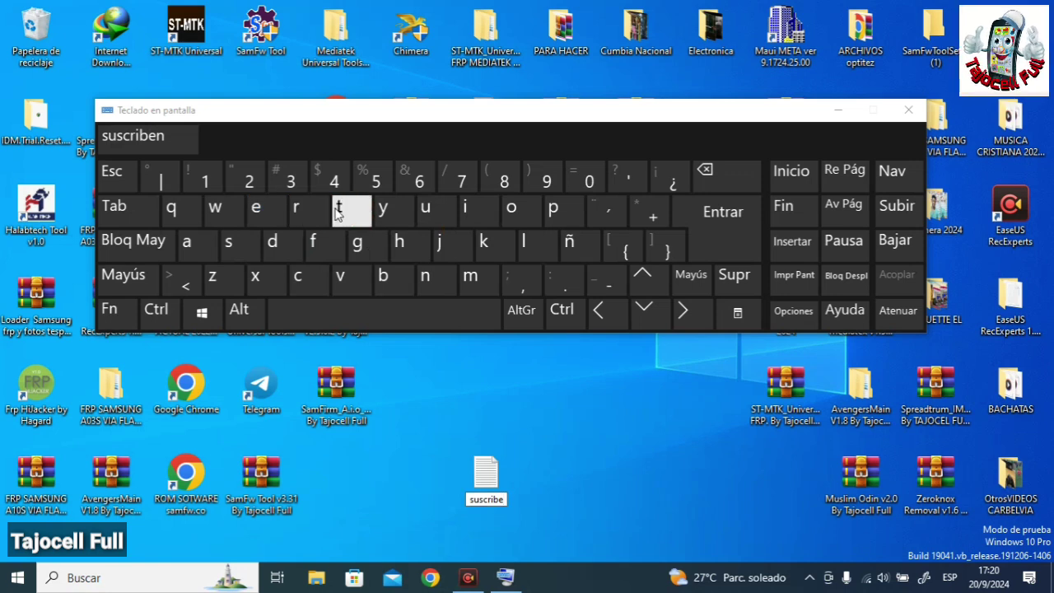
pyautogui.click(342, 208)
pyautogui.click(262, 209)
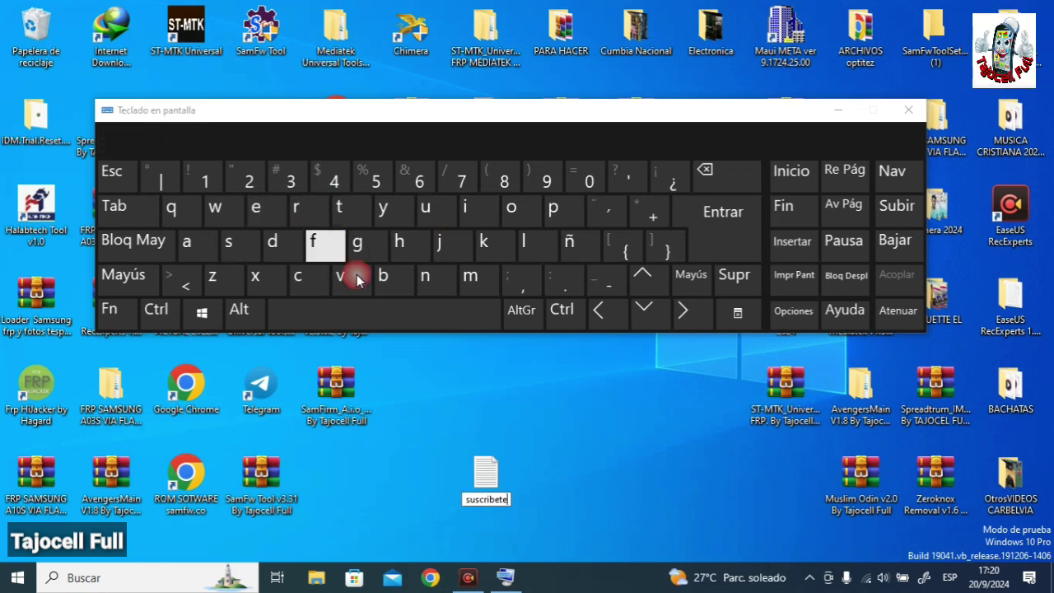
pyautogui.click(402, 311)
pyautogui.click(187, 244)
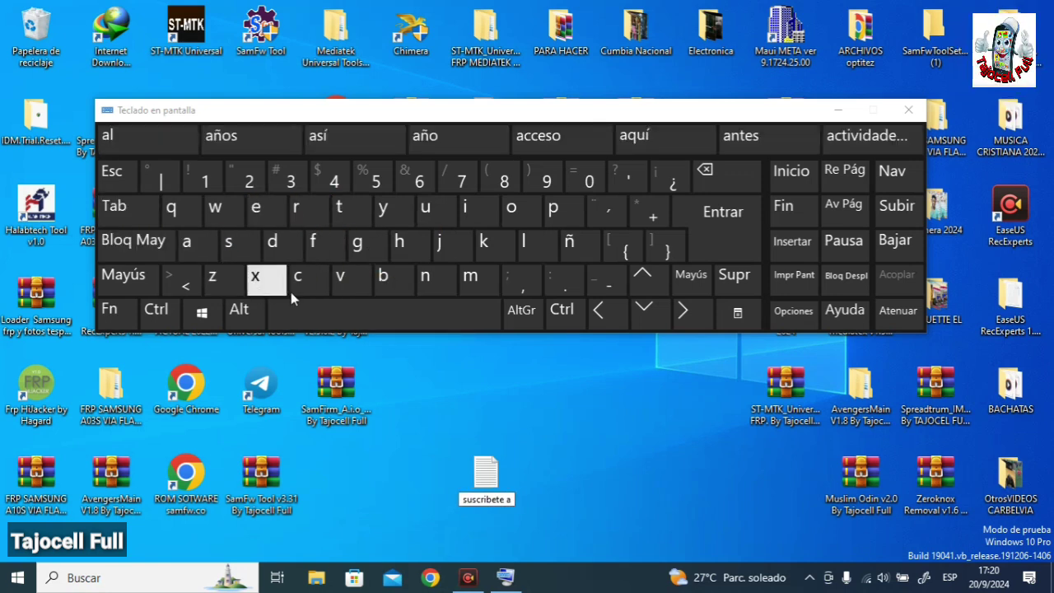
pyautogui.click(295, 313)
pyautogui.click(469, 280)
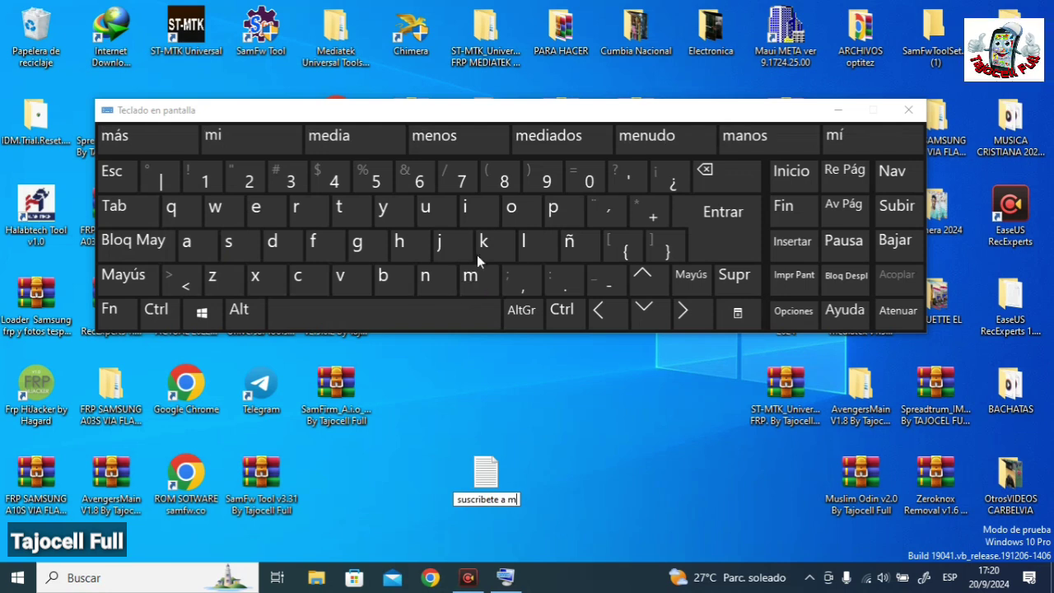
pyautogui.click(465, 209)
pyautogui.click(391, 321)
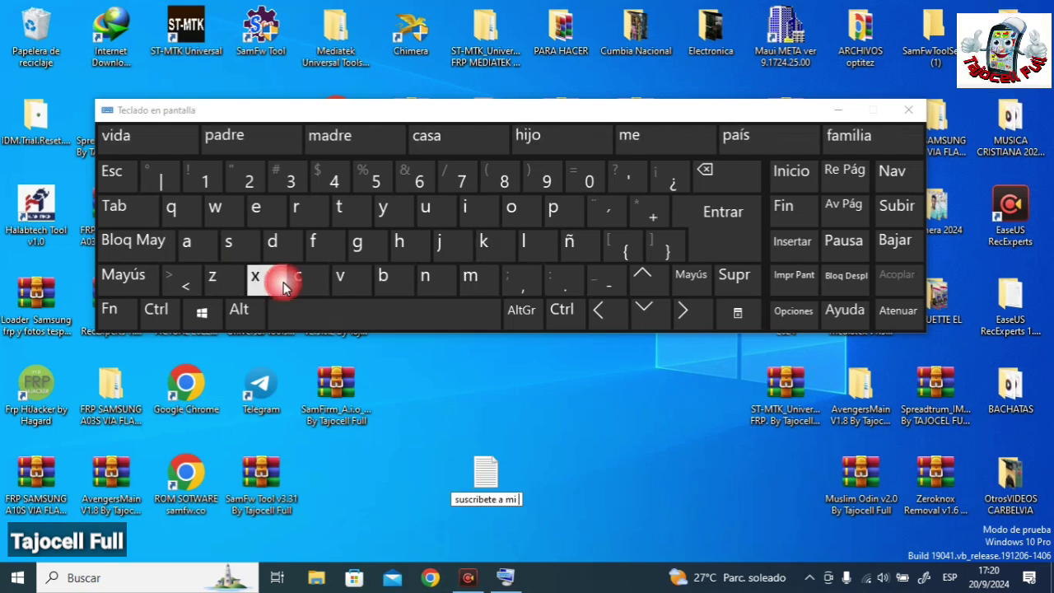
pyautogui.click(299, 280)
pyautogui.click(190, 243)
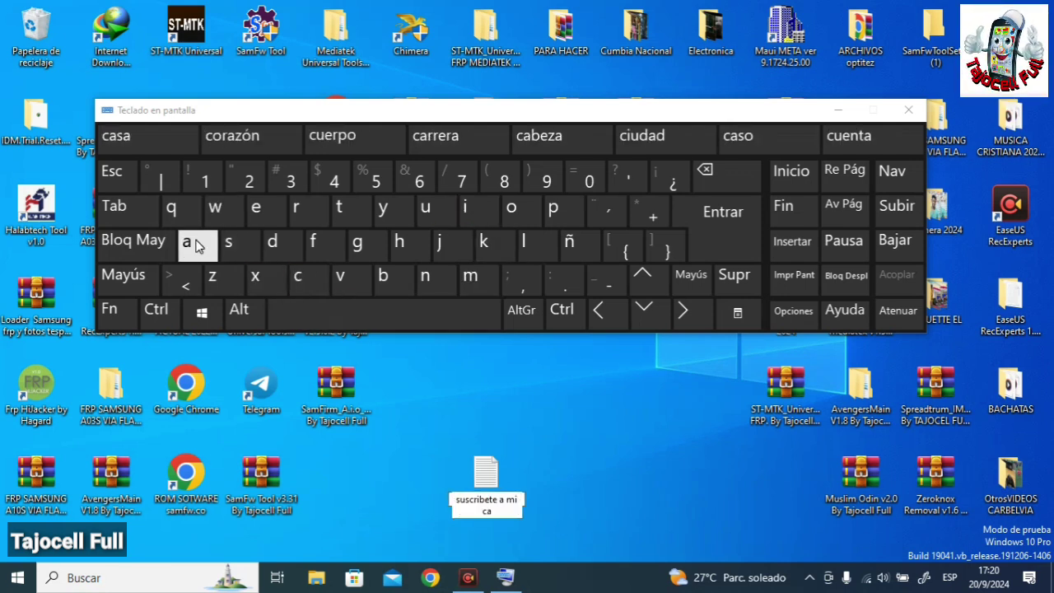
pyautogui.click(428, 274)
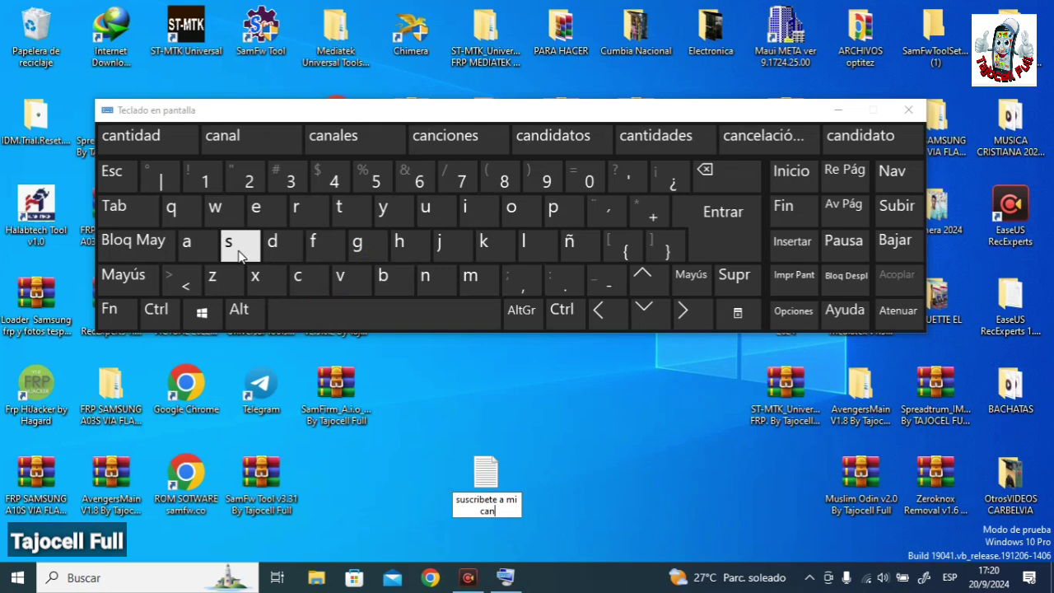
pyautogui.click(190, 243)
pyautogui.click(537, 243)
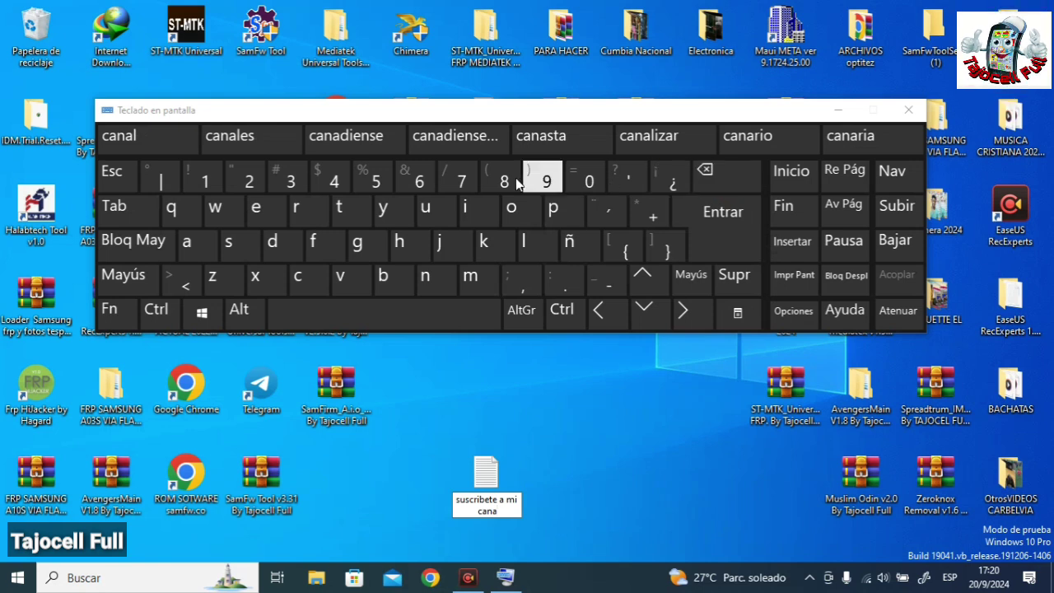
pyautogui.click(537, 245)
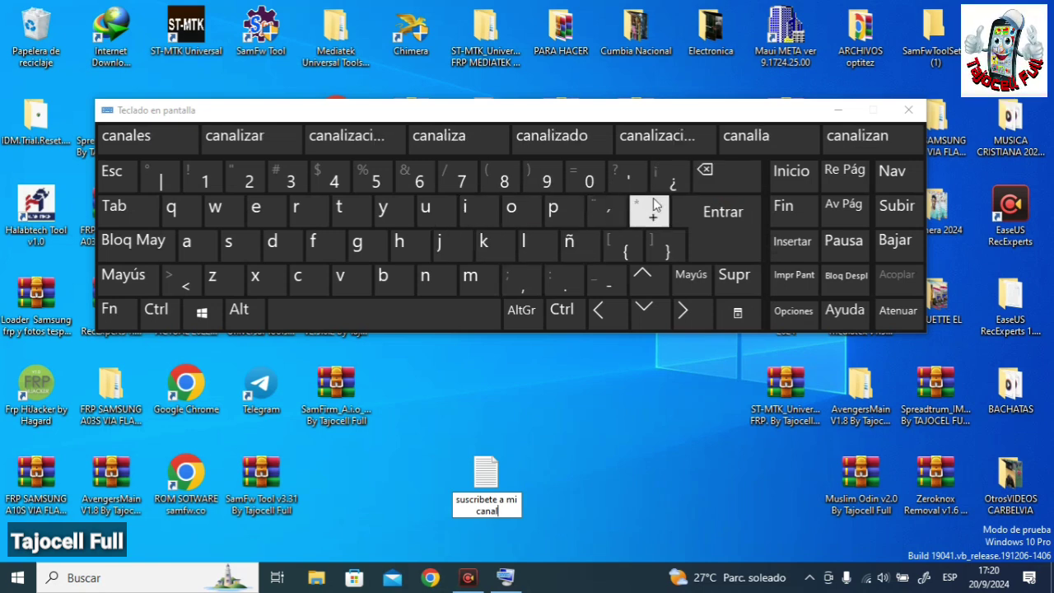
pyautogui.click(715, 221)
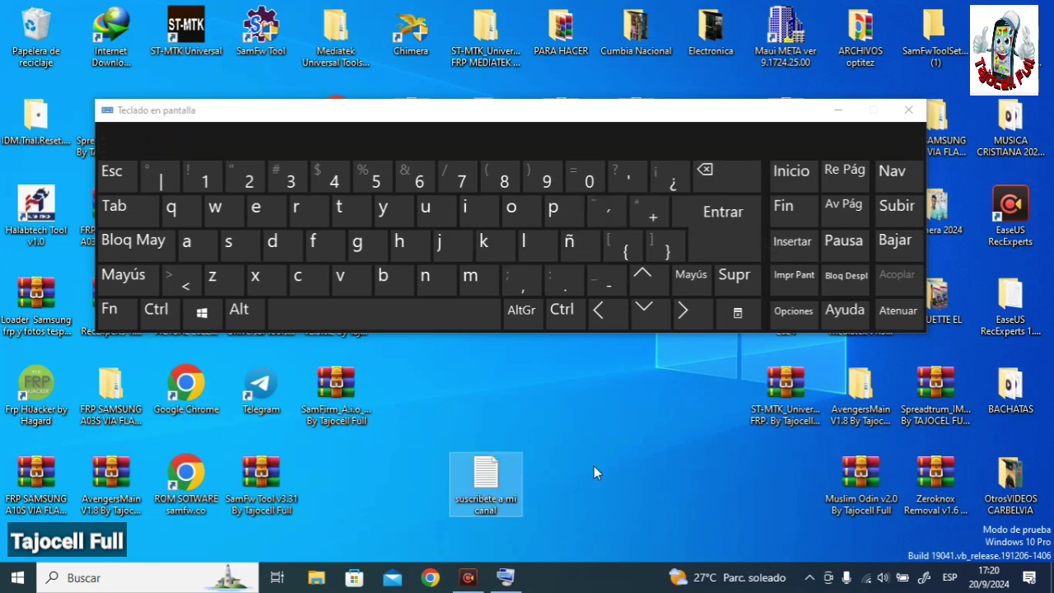
pyautogui.click(579, 486)
pyautogui.moveTo(493, 452); pyautogui.dragTo(427, 533)
pyautogui.click(557, 517)
pyautogui.click(596, 514)
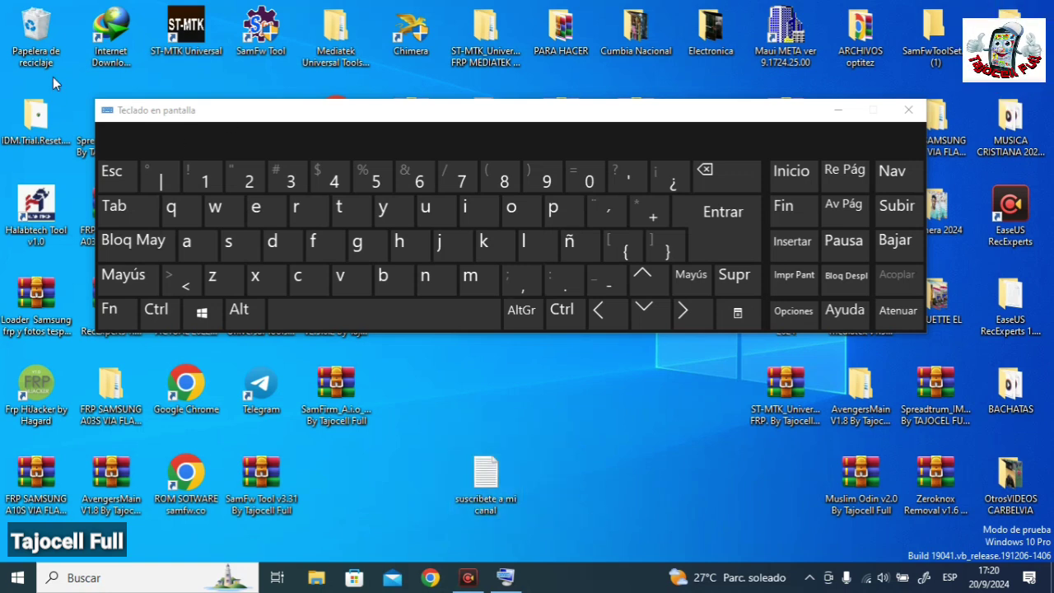
pyautogui.moveTo(70, 75); pyautogui.dragTo(926, 370)
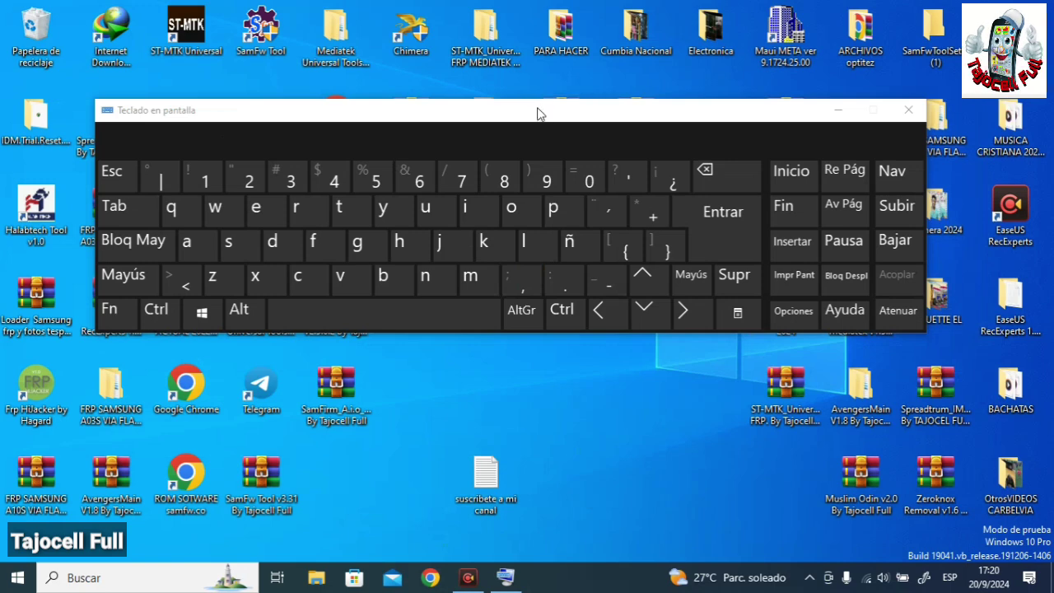
# Shift the on-screen keyboard window slightly, then make it a little wider and noticeably shorter
pyautogui.moveTo(537, 113)
pyautogui.mouseDown()
pyautogui.moveTo(454, 117)
pyautogui.moveTo(529, 117)
pyautogui.mouseUp()
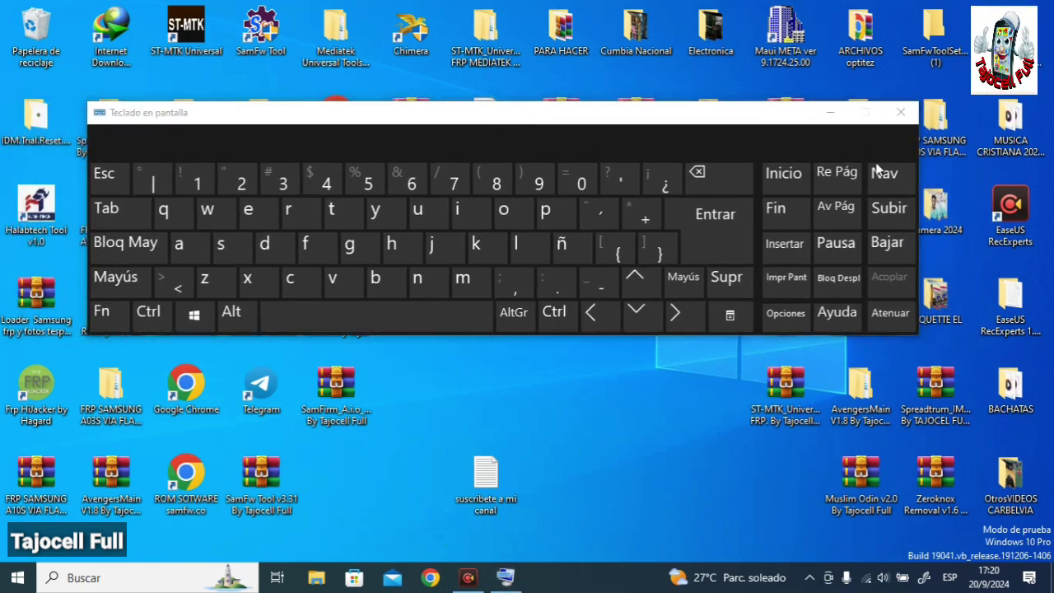
pyautogui.moveTo(917, 179); pyautogui.dragTo(914, 272)
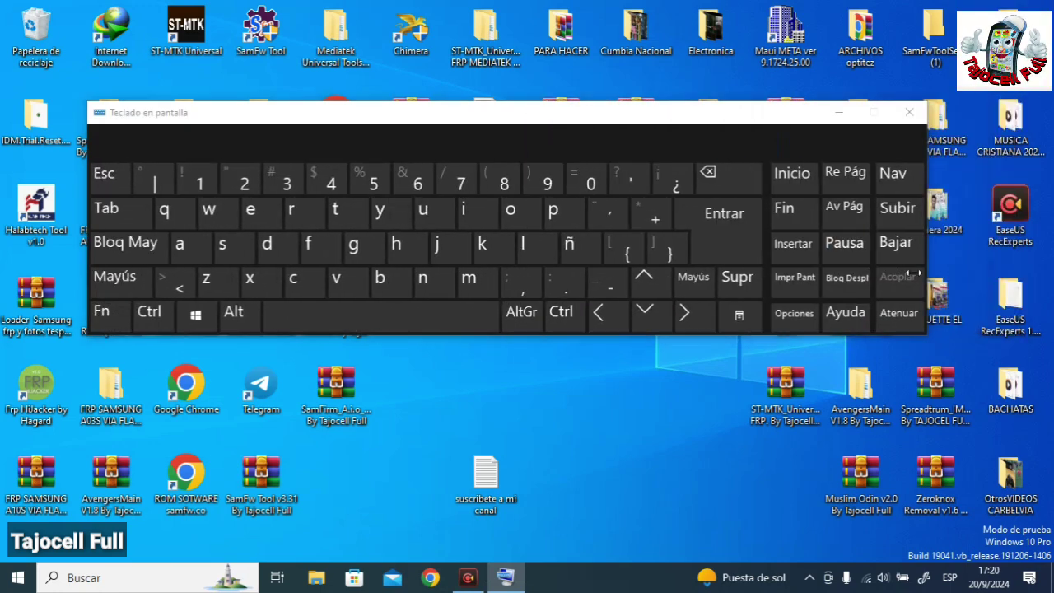
pyautogui.moveTo(450, 346); pyautogui.dragTo(461, 279)
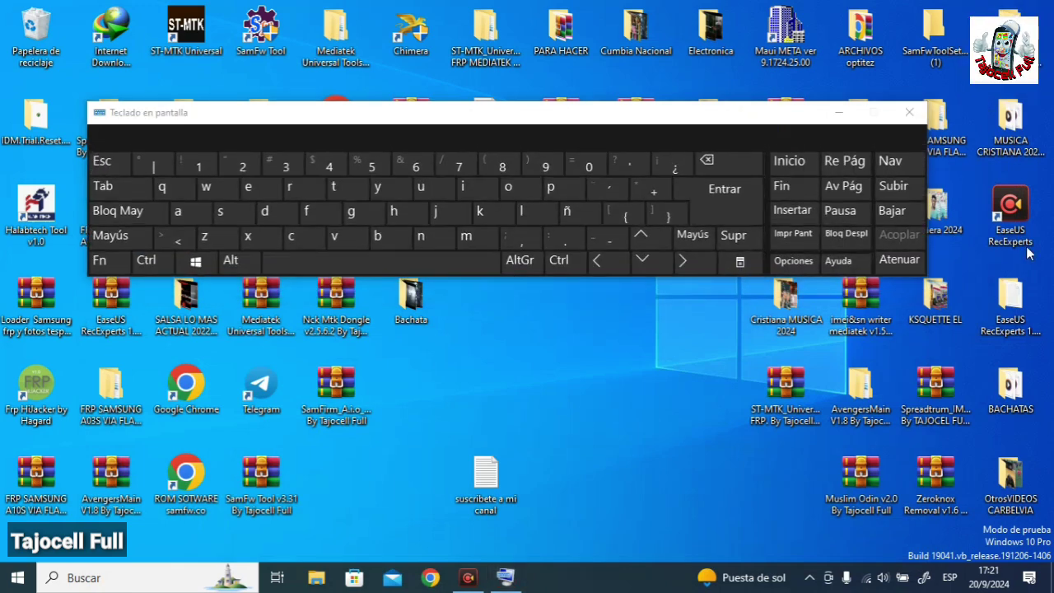
# Close and reopen the pinned on-screen keyboard, then move its window slightly lower and make it noticeably taller
pyautogui.moveTo(669, 113); pyautogui.dragTo(675, 73)
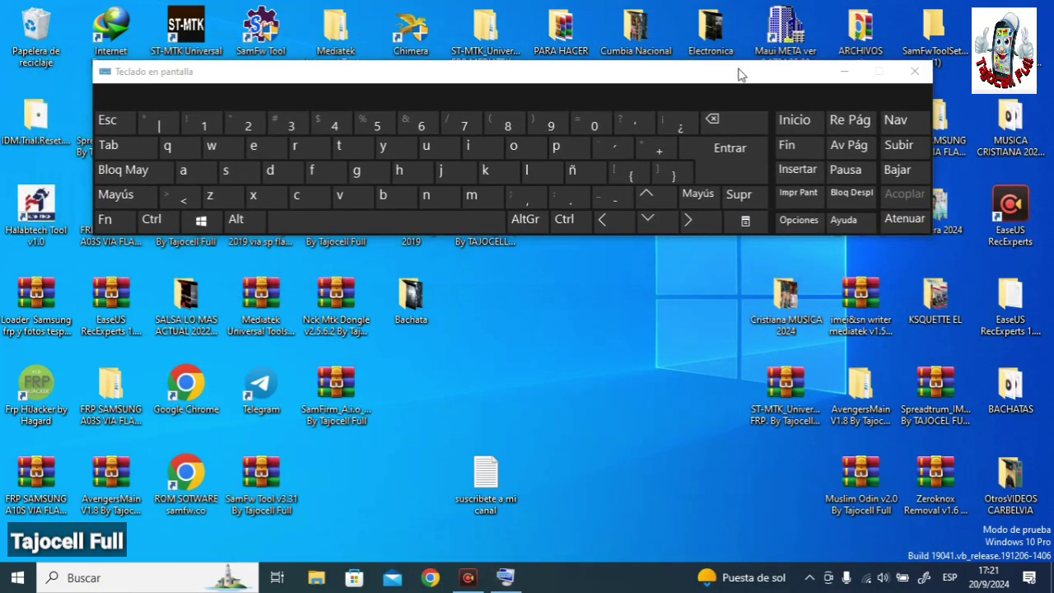
pyautogui.click(918, 73)
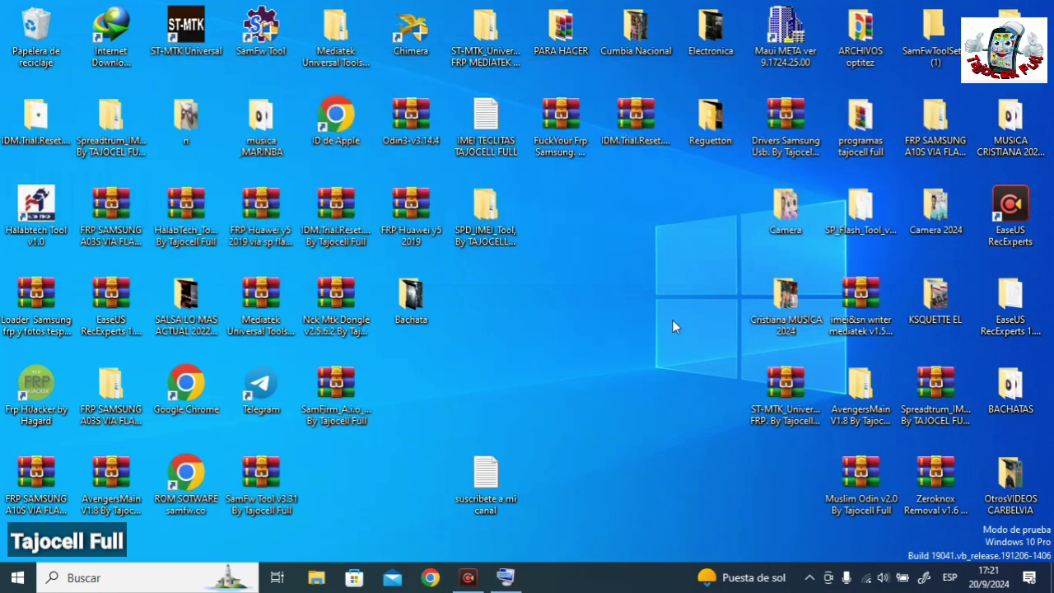
pyautogui.click(514, 581)
pyautogui.moveTo(598, 80); pyautogui.dragTo(582, 123)
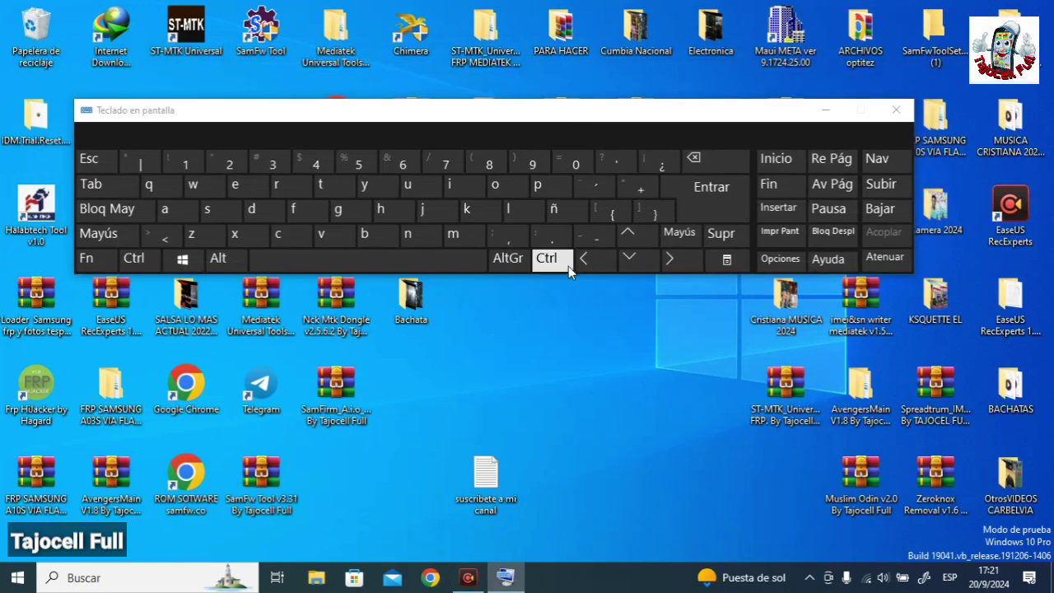
pyautogui.moveTo(529, 275); pyautogui.dragTo(536, 348)
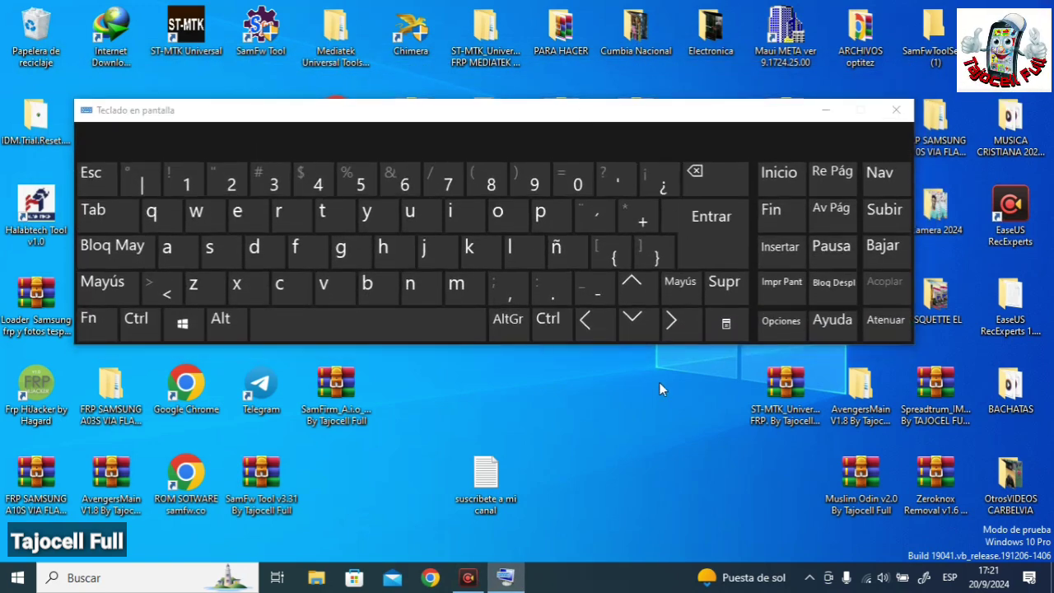
pyautogui.moveTo(411, 403); pyautogui.dragTo(628, 560)
pyautogui.click(630, 527)
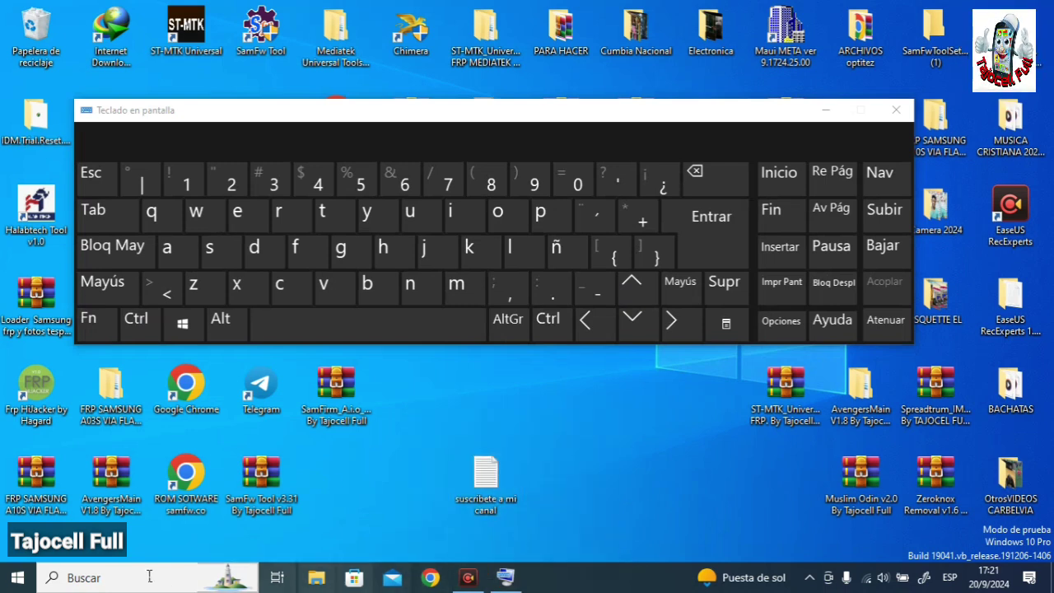
pyautogui.click(117, 579)
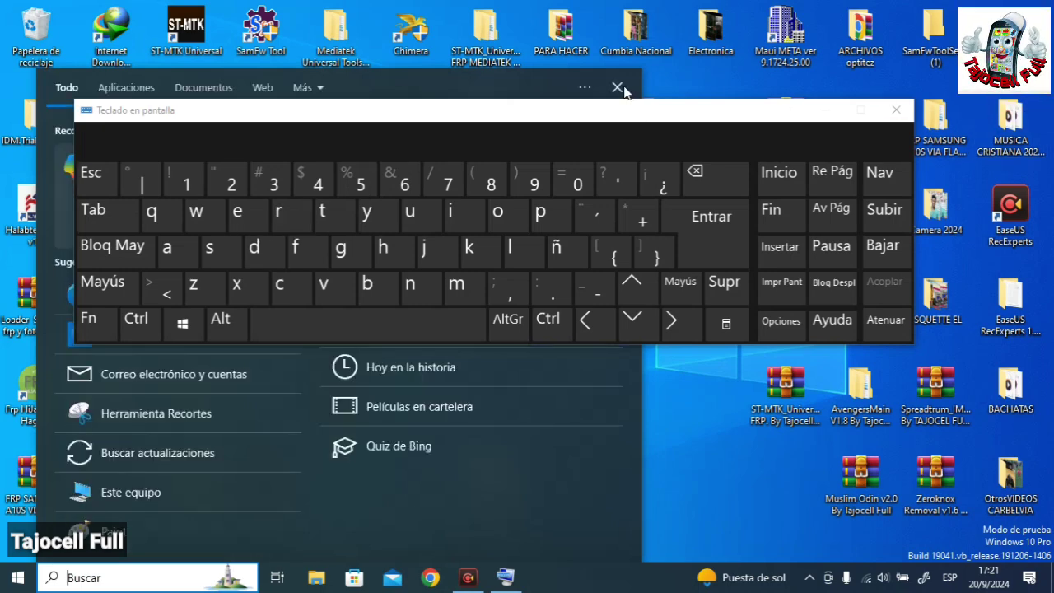
pyautogui.click(621, 86)
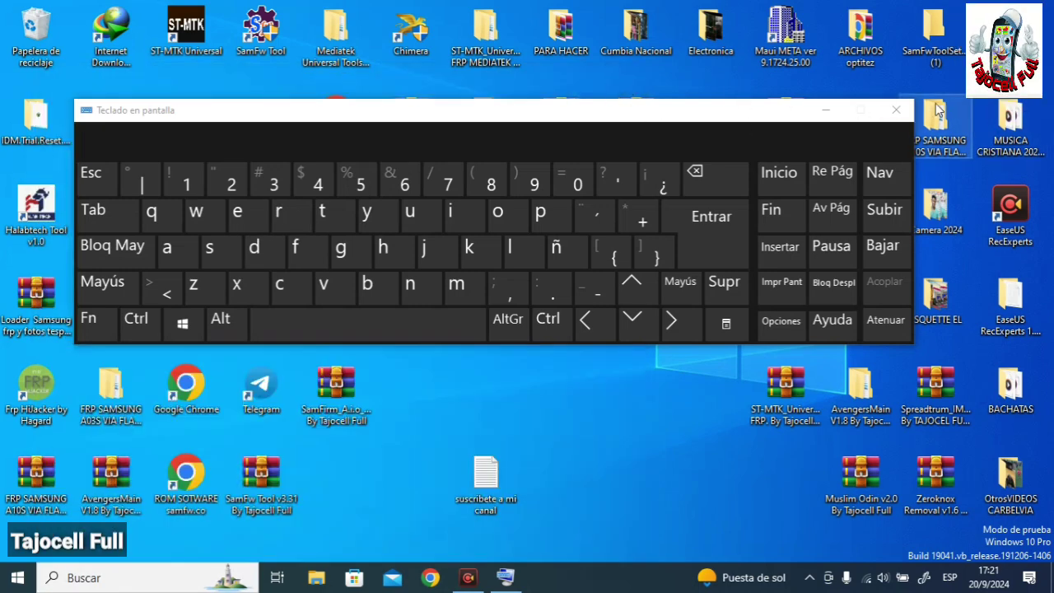
# Minimize the on-screen keyboard and restore it through its pinned shortcut, twice in a row
pyautogui.click(826, 112)
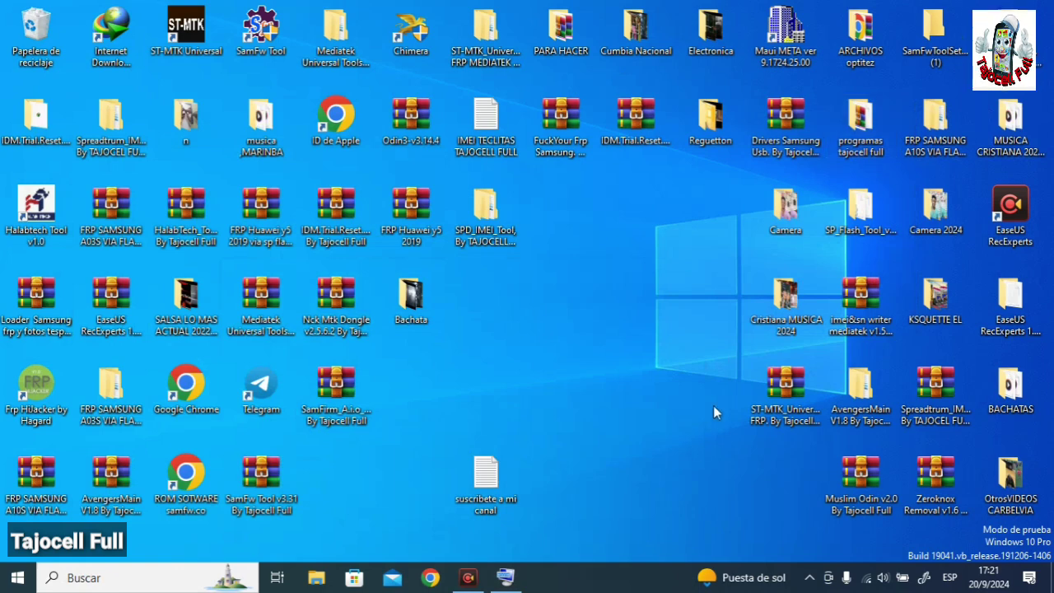
pyautogui.click(505, 576)
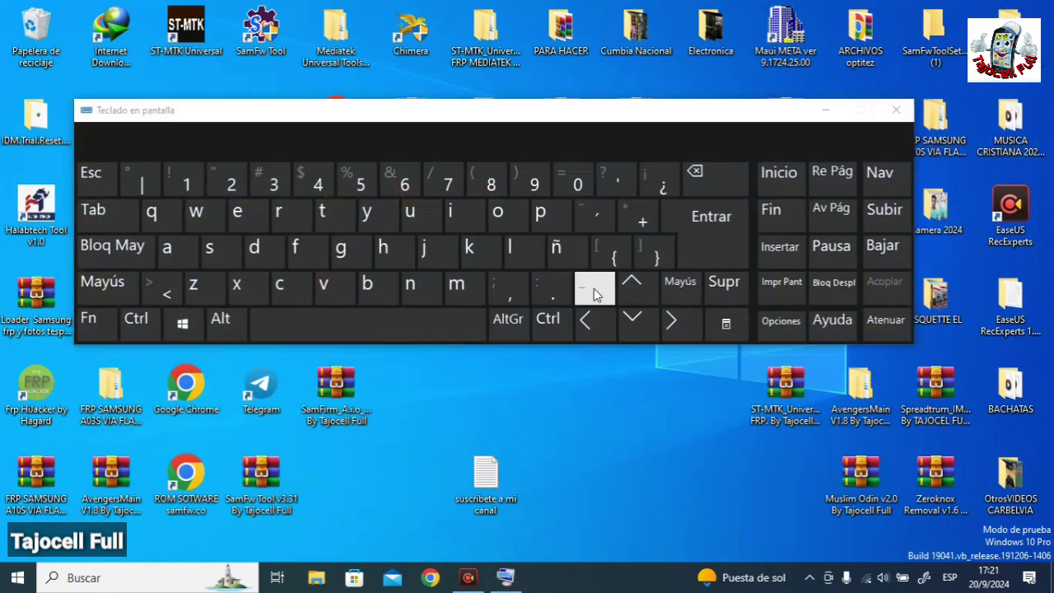
pyautogui.click(825, 111)
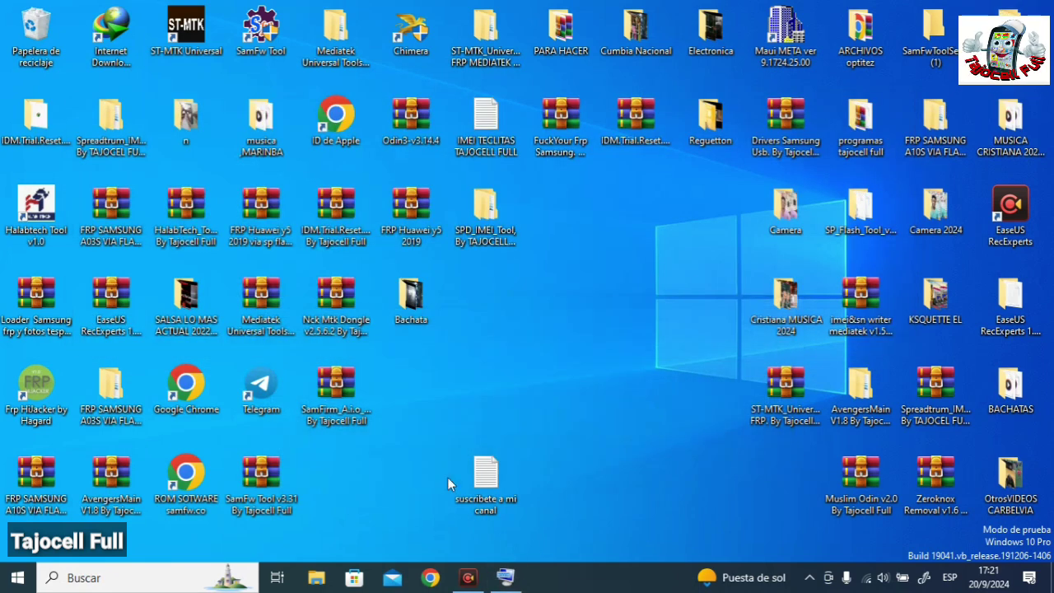
pyautogui.moveTo(437, 370); pyautogui.dragTo(436, 428)
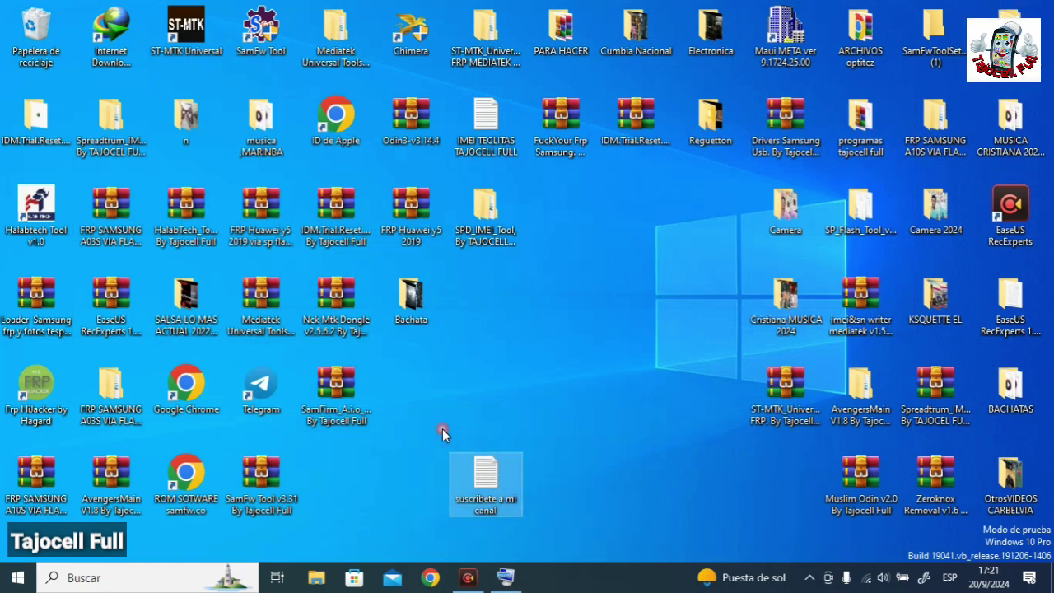
pyautogui.click(505, 577)
pyautogui.press('Return')
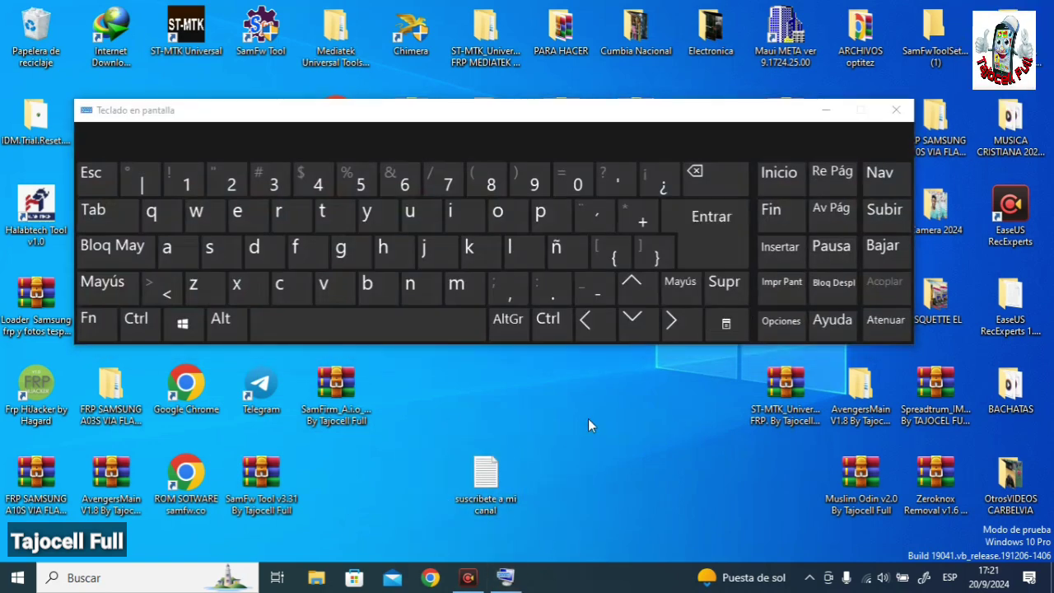